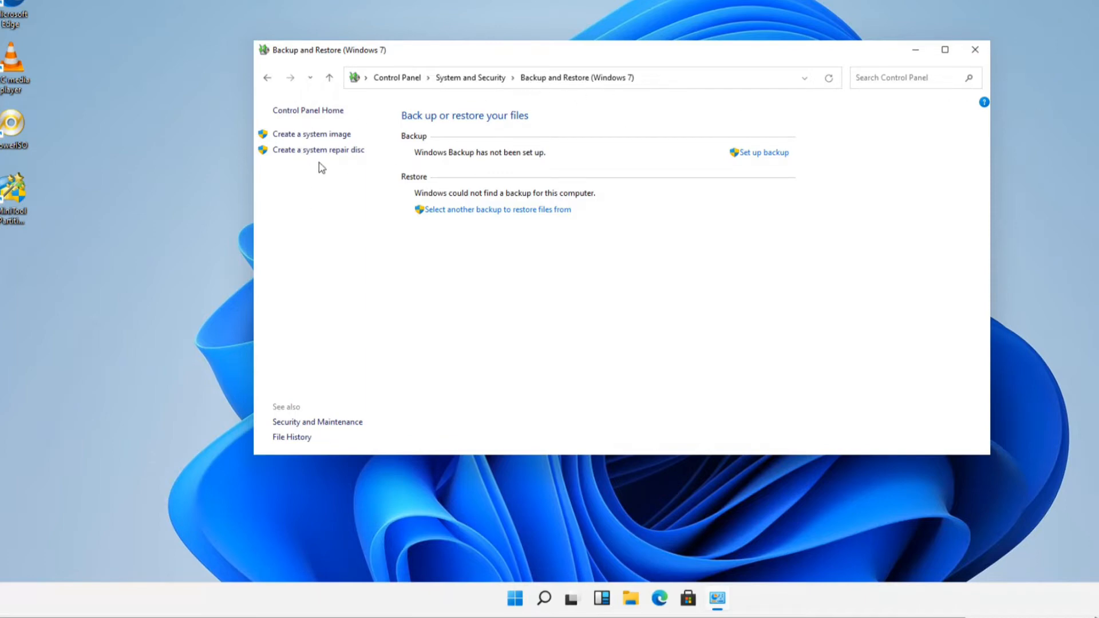
Try to create a system image of the System Reserved and C: drives on Local Disk (E:), then close Backup and Restore
click(307, 136)
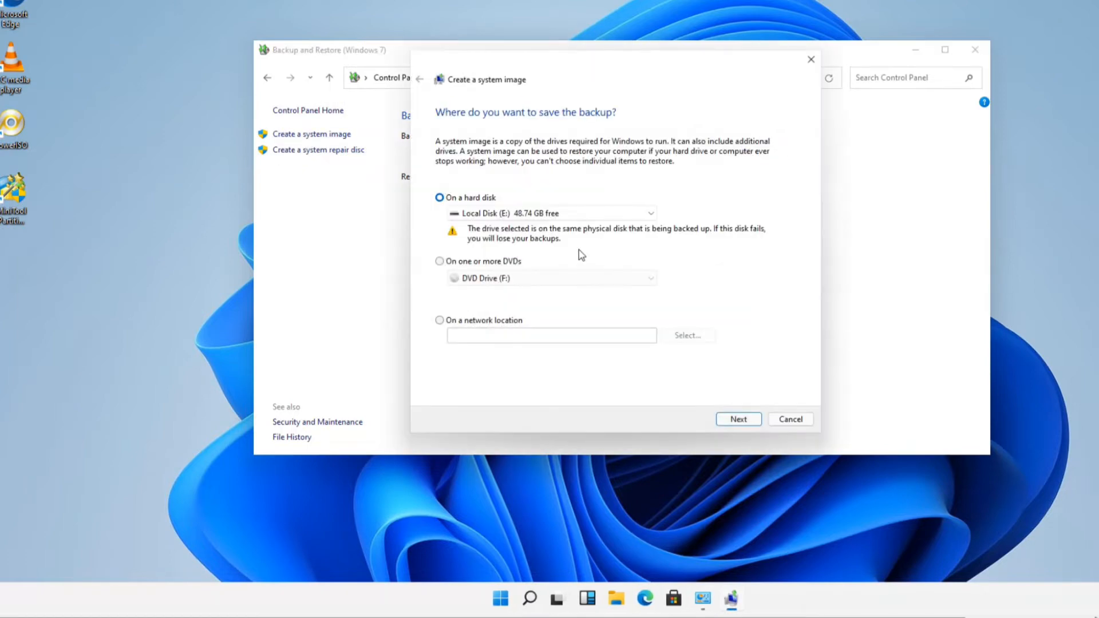
click(552, 216)
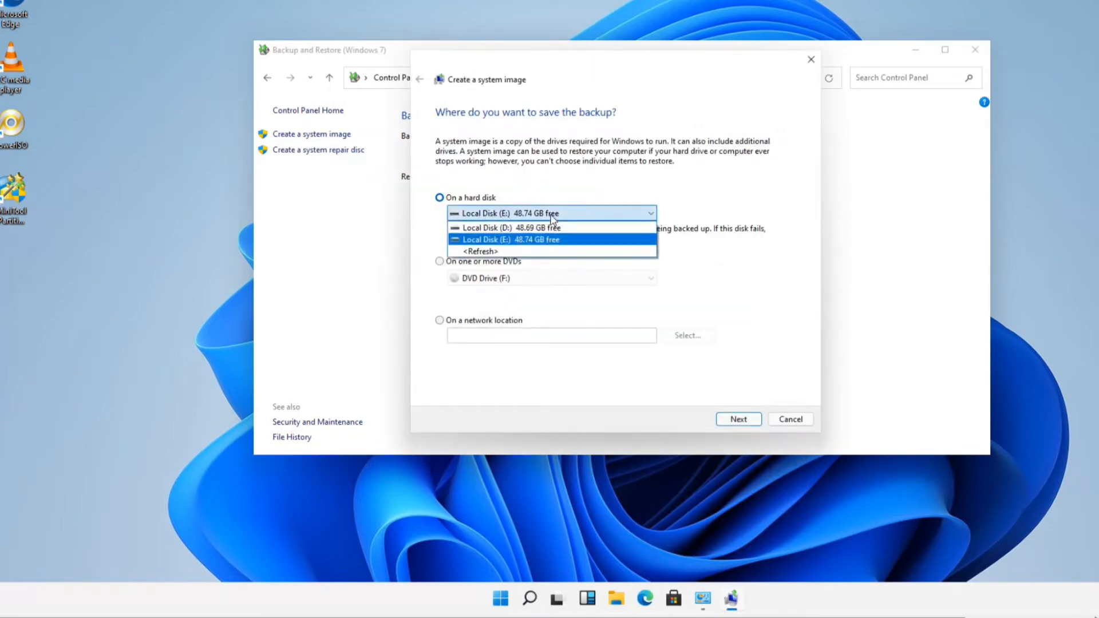
click(509, 240)
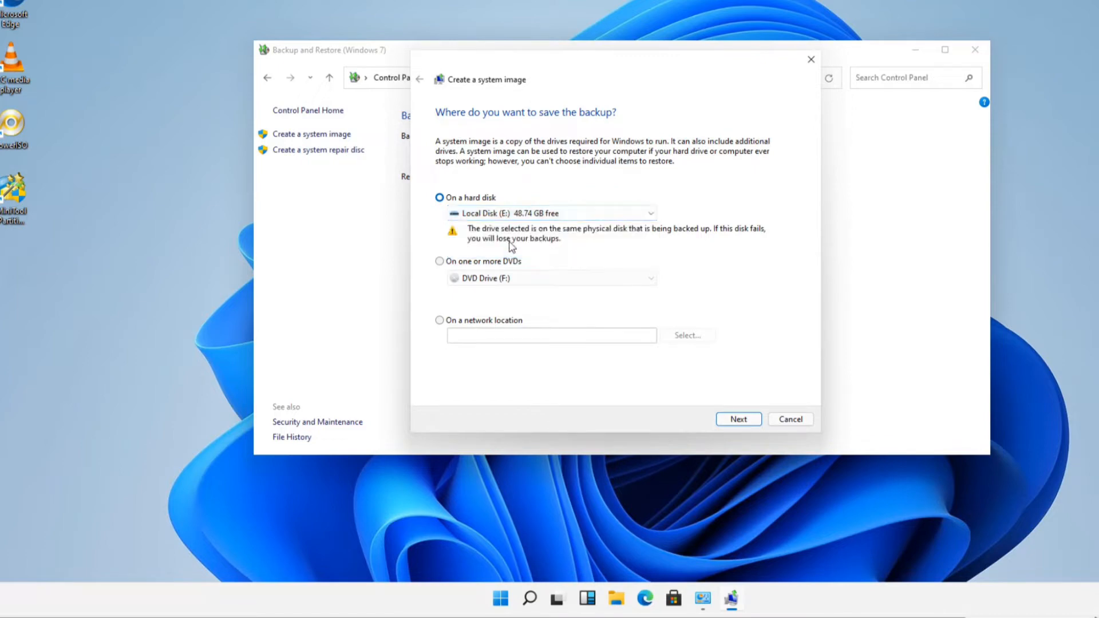
click(738, 419)
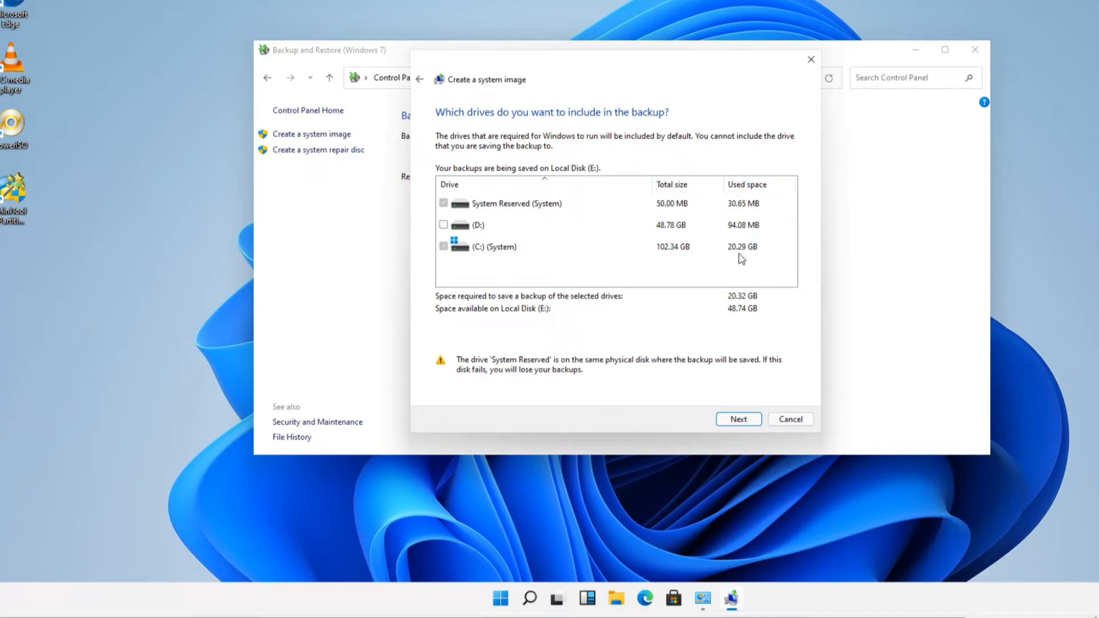
click(746, 421)
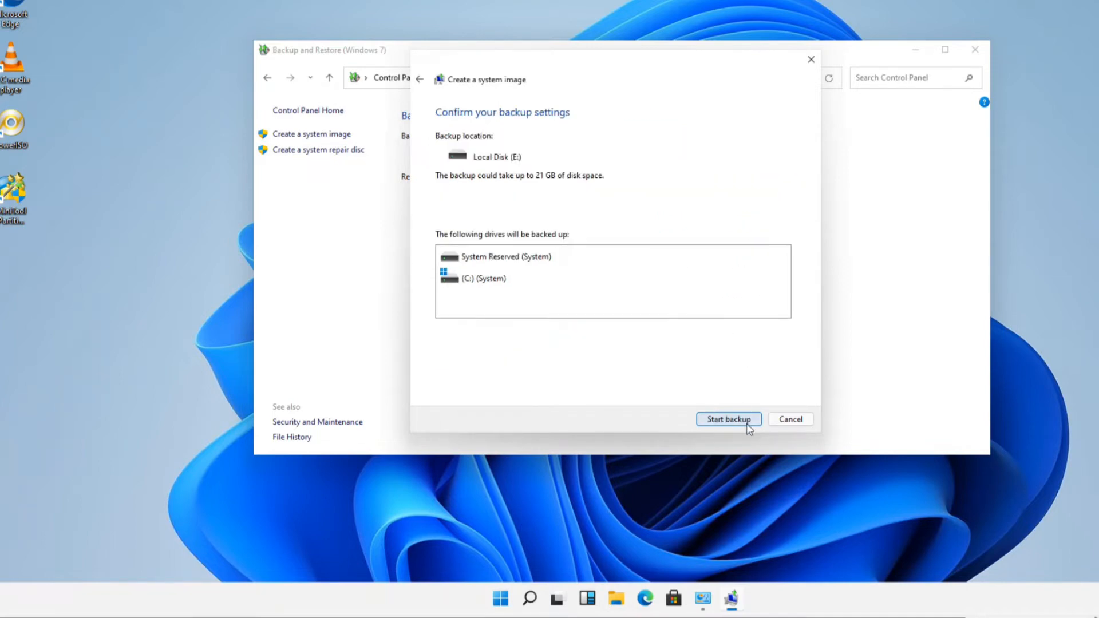
click(742, 419)
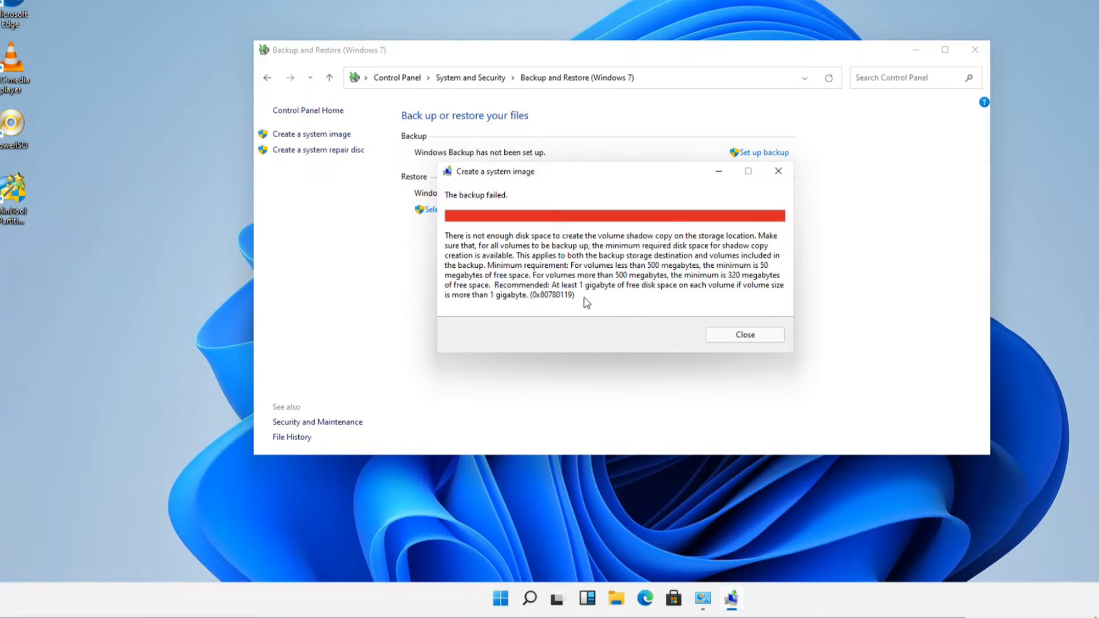
click(745, 336)
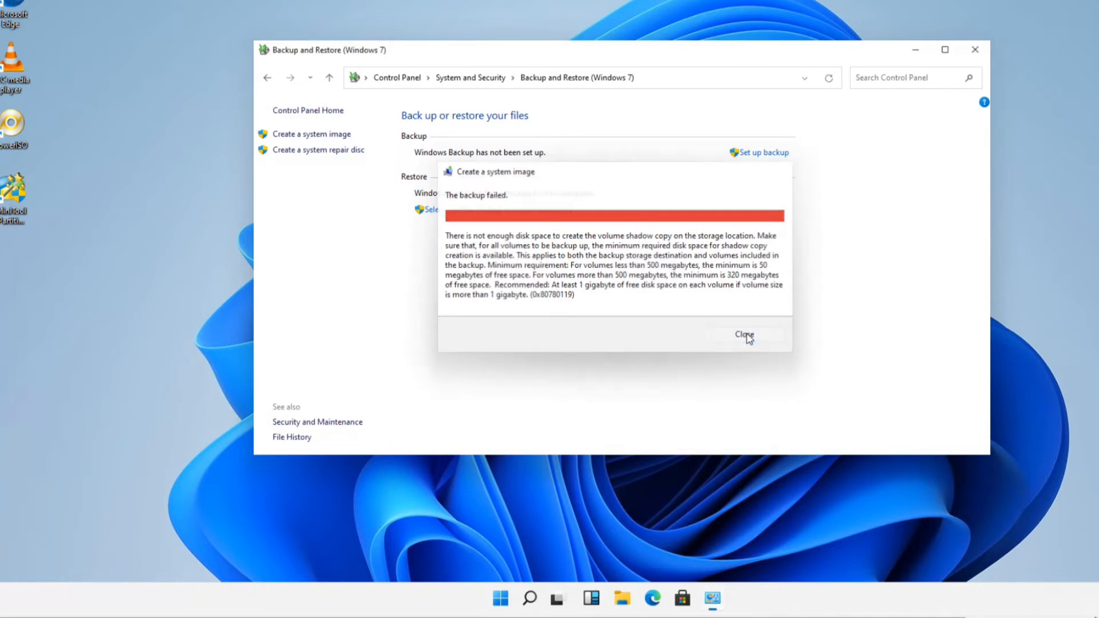
click(976, 51)
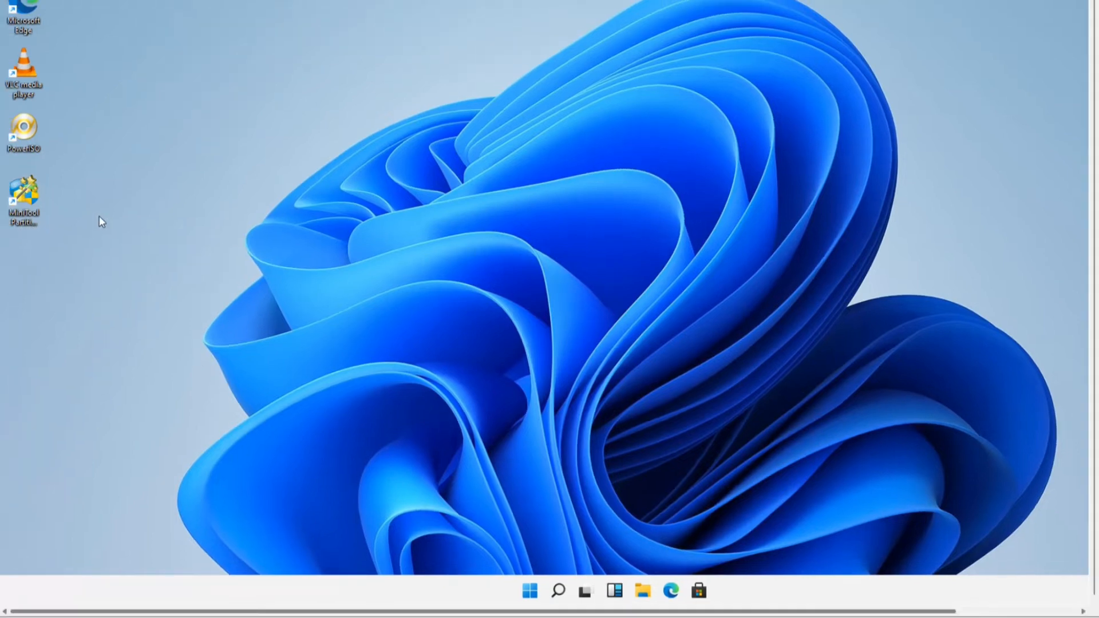
Switch to MiniTool Partition Wizard and allow it to make changes to the device
double_click(25, 202)
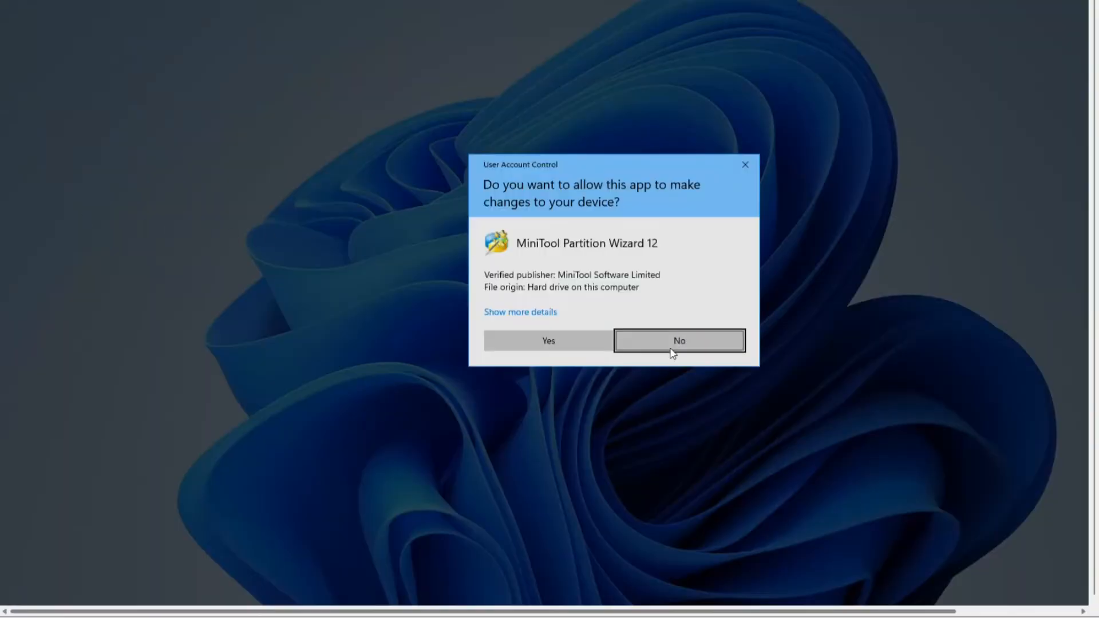
click(548, 344)
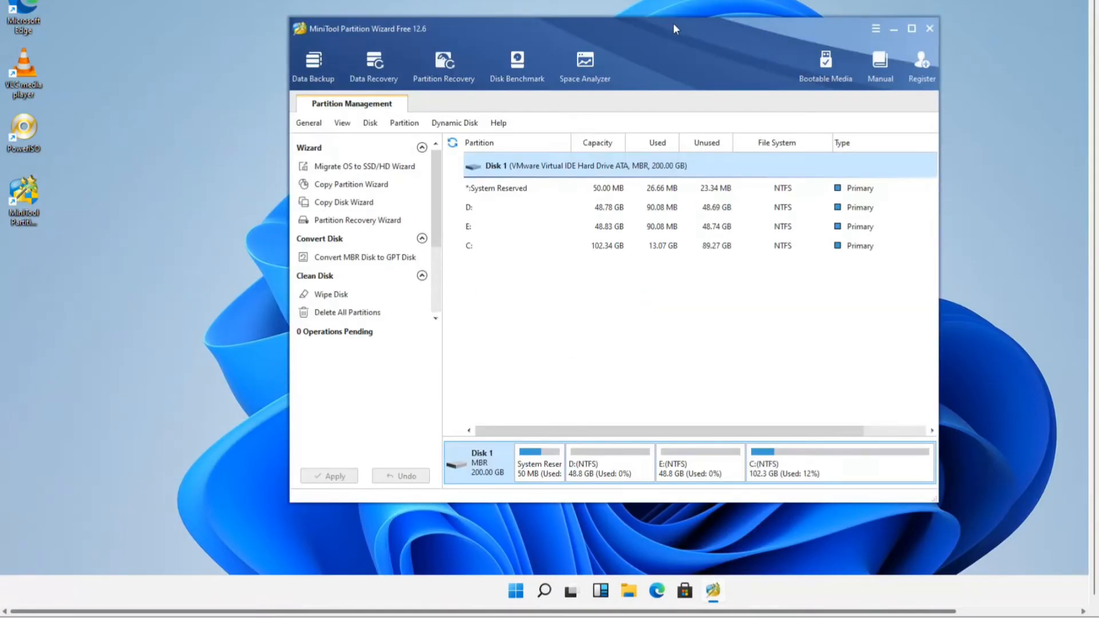
drag(673, 29, 617, 22)
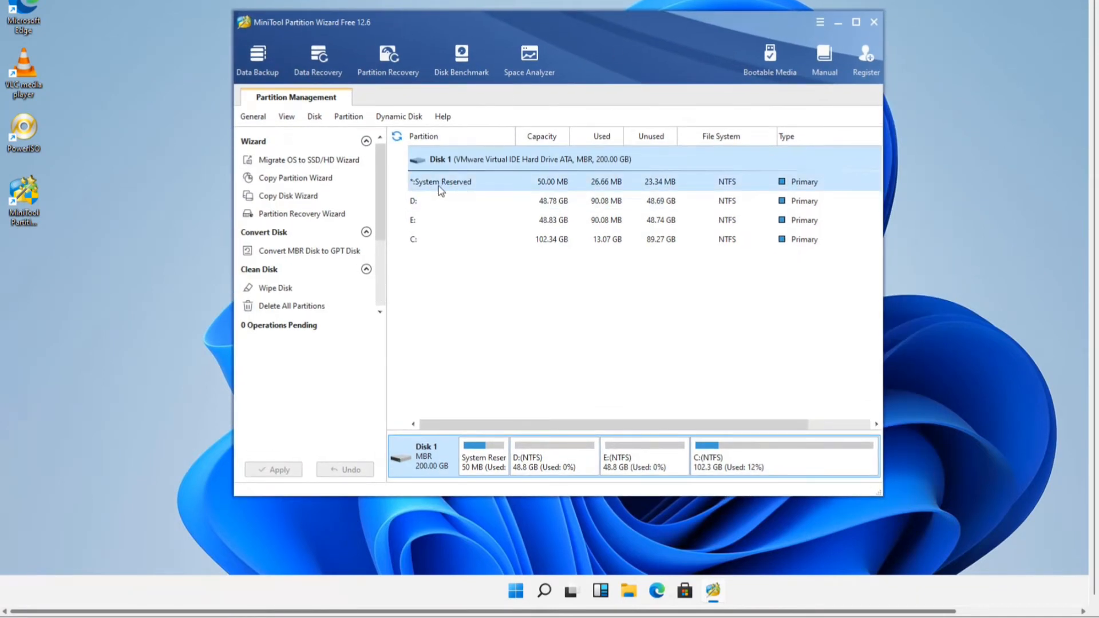
Extend the System Reserved partition by taking about 687 MB of free space from drive D:
right_click(470, 188)
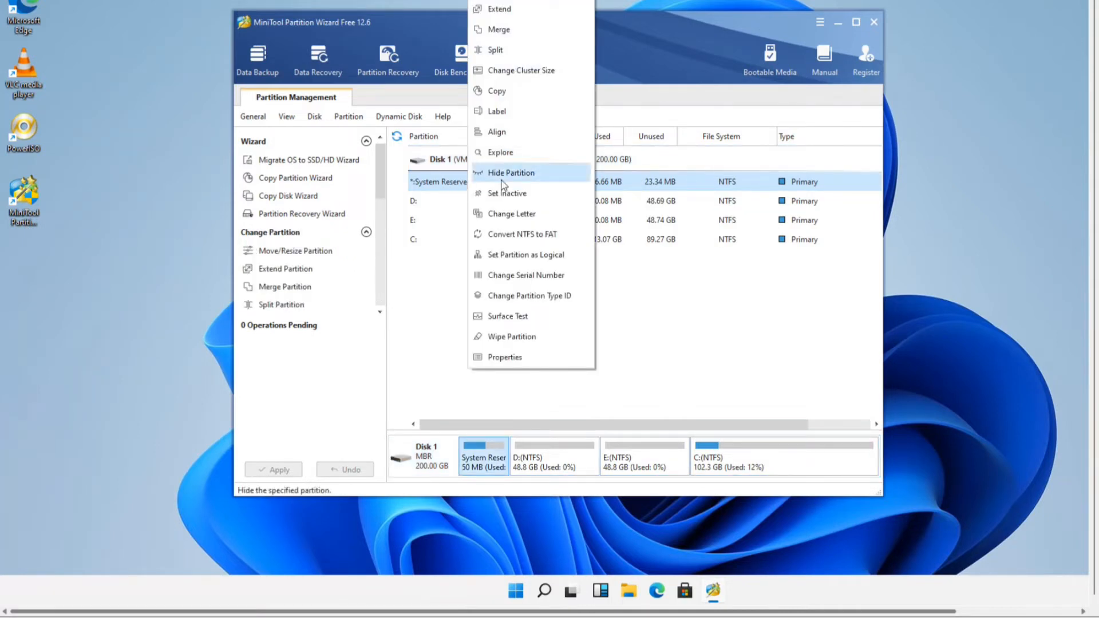
click(510, 13)
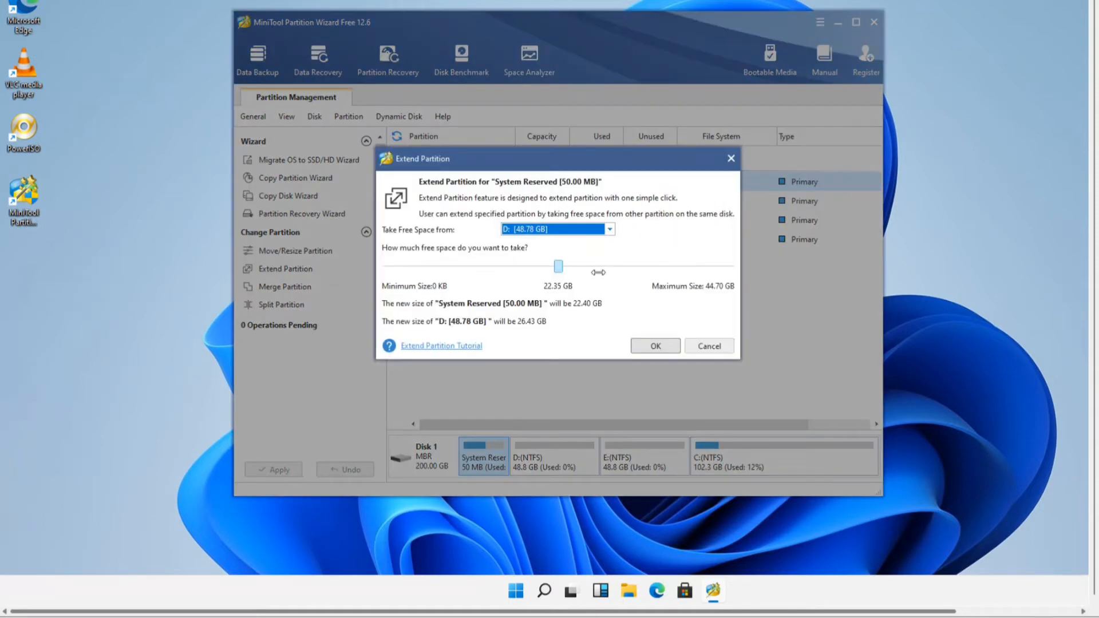
drag(559, 266, 392, 280)
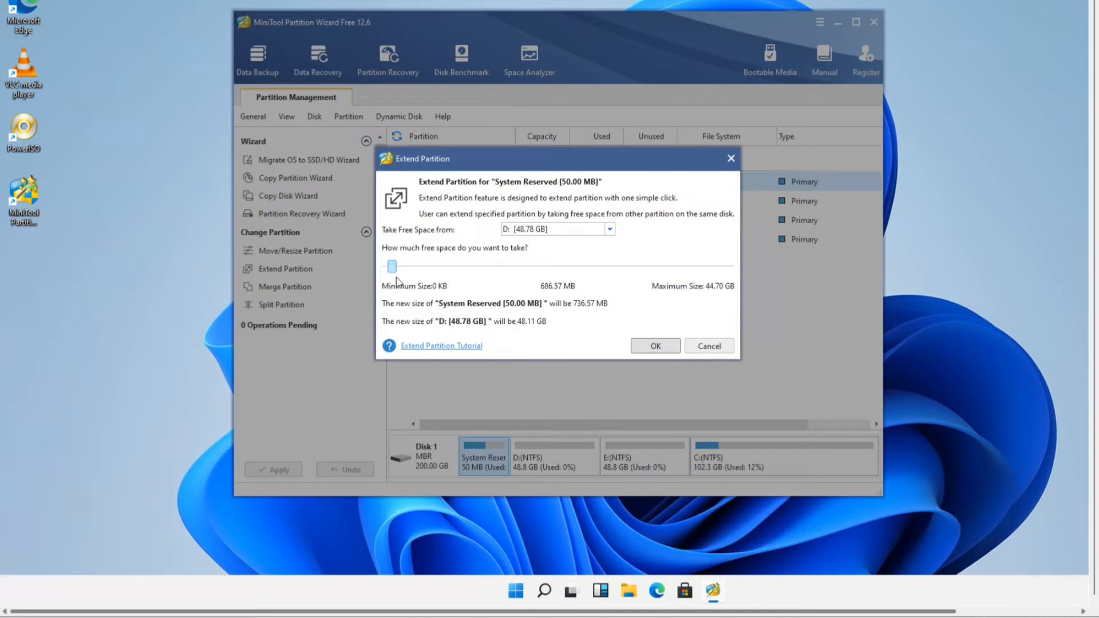
click(657, 348)
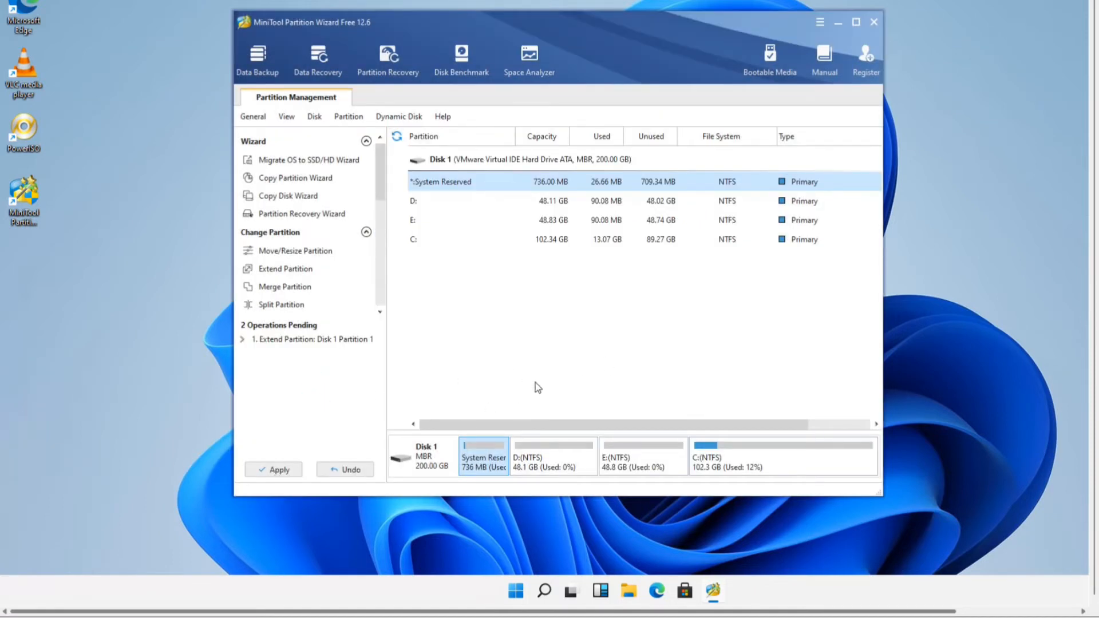
Apply the pending partition changes and quit the partition manager
click(269, 471)
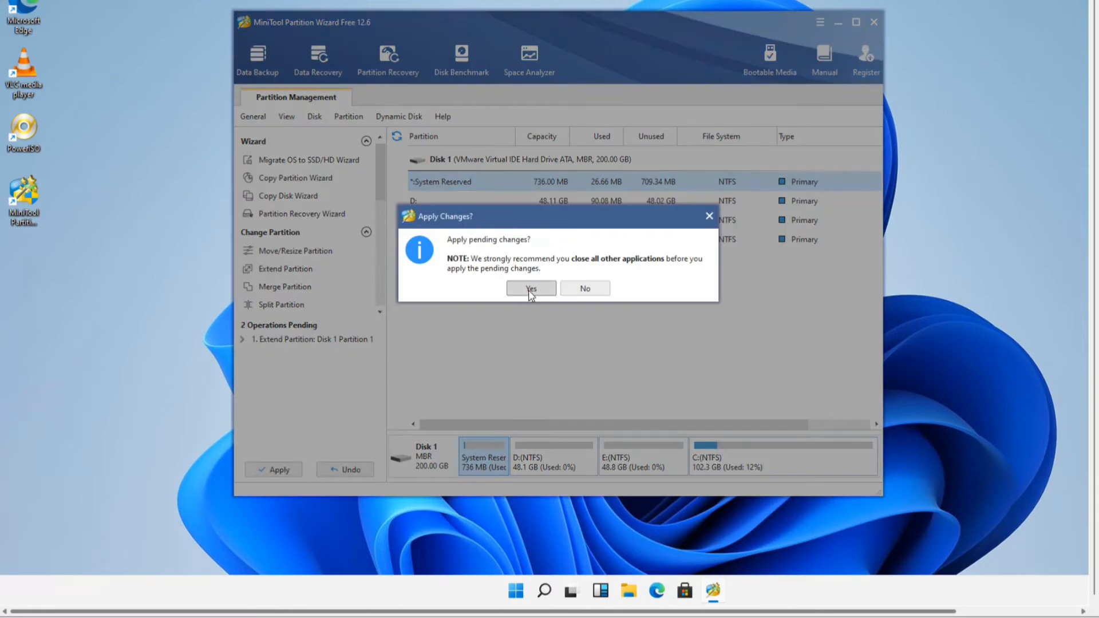
click(530, 290)
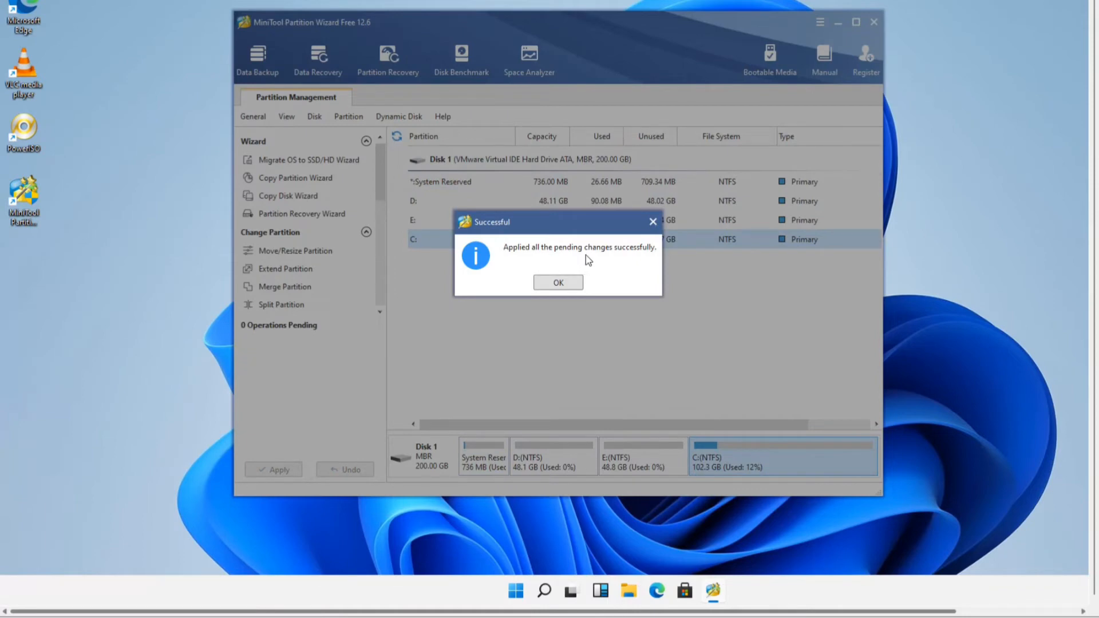
click(574, 284)
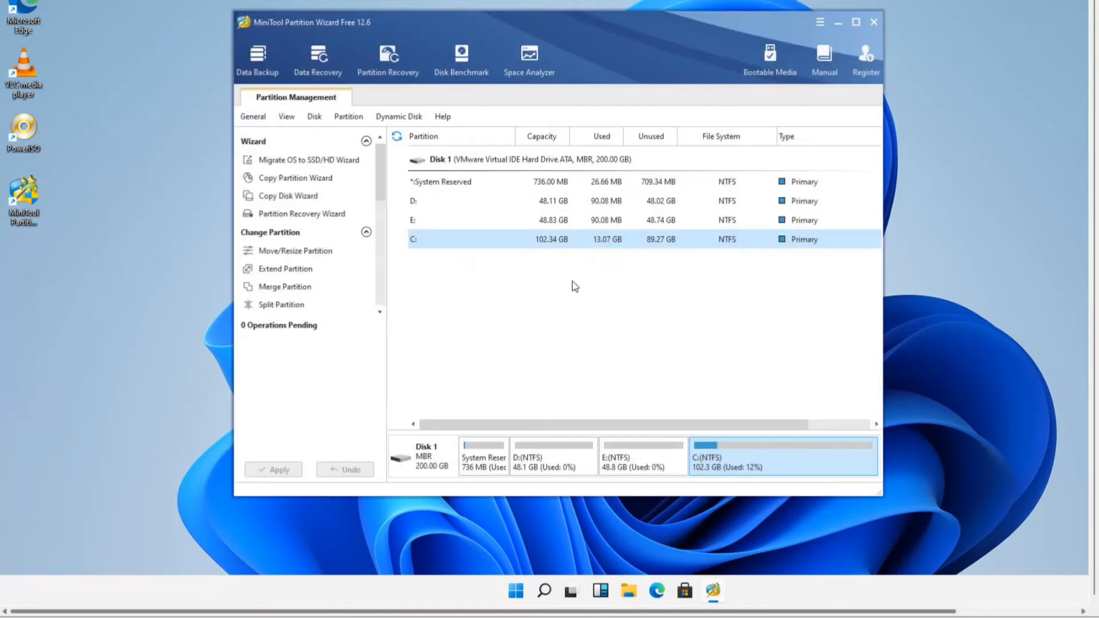
click(874, 22)
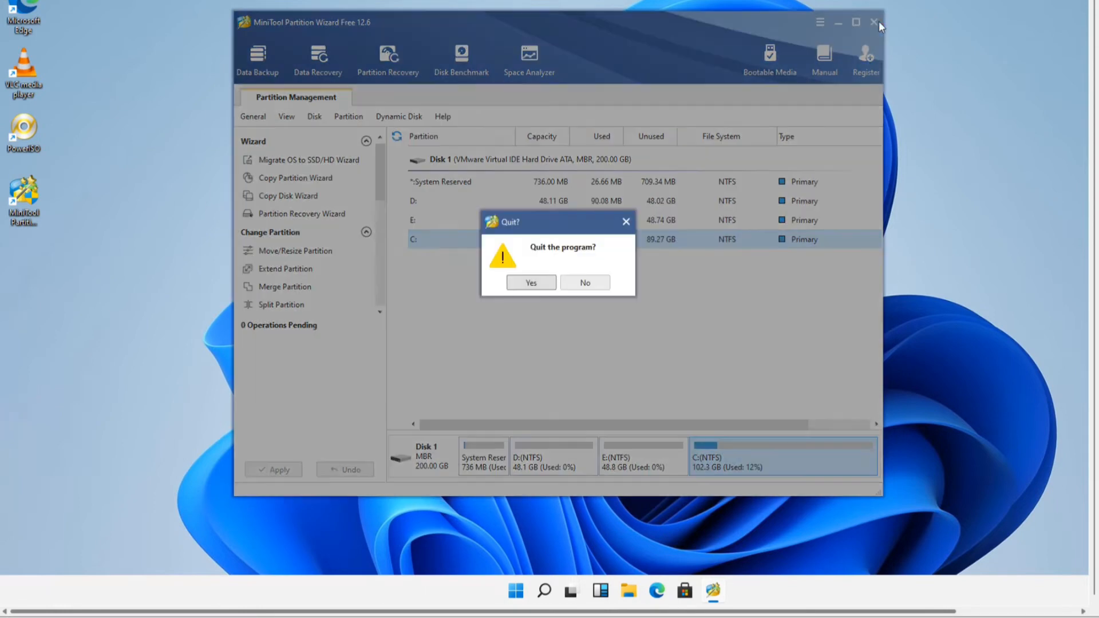
click(540, 286)
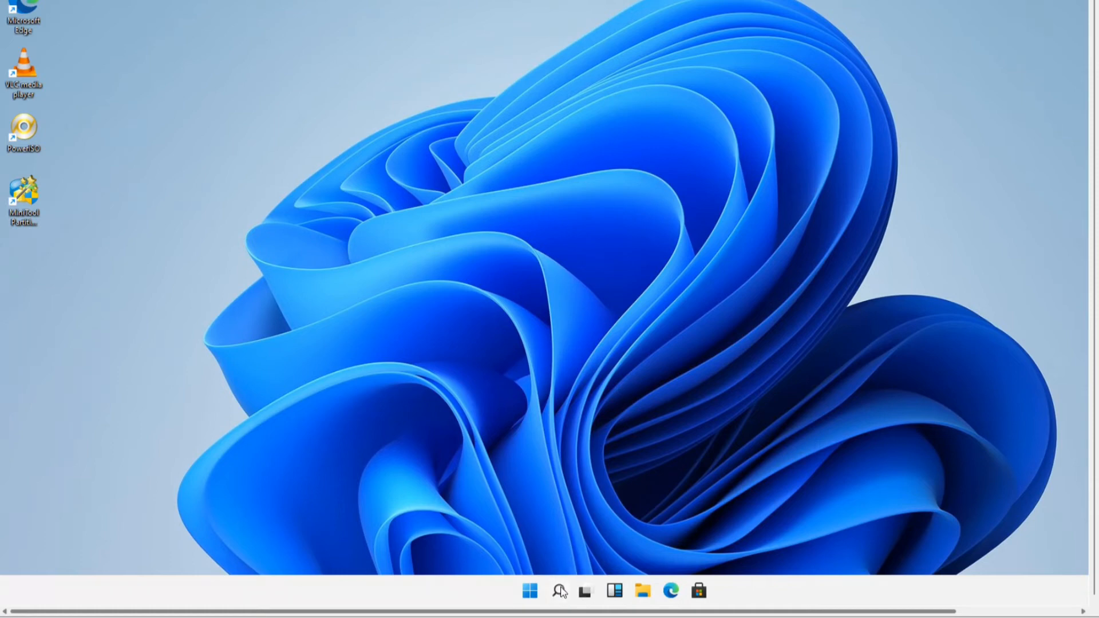
Open Backup and Restore (Windows 7) from the System and Security category of Control Panel
right_click(560, 591)
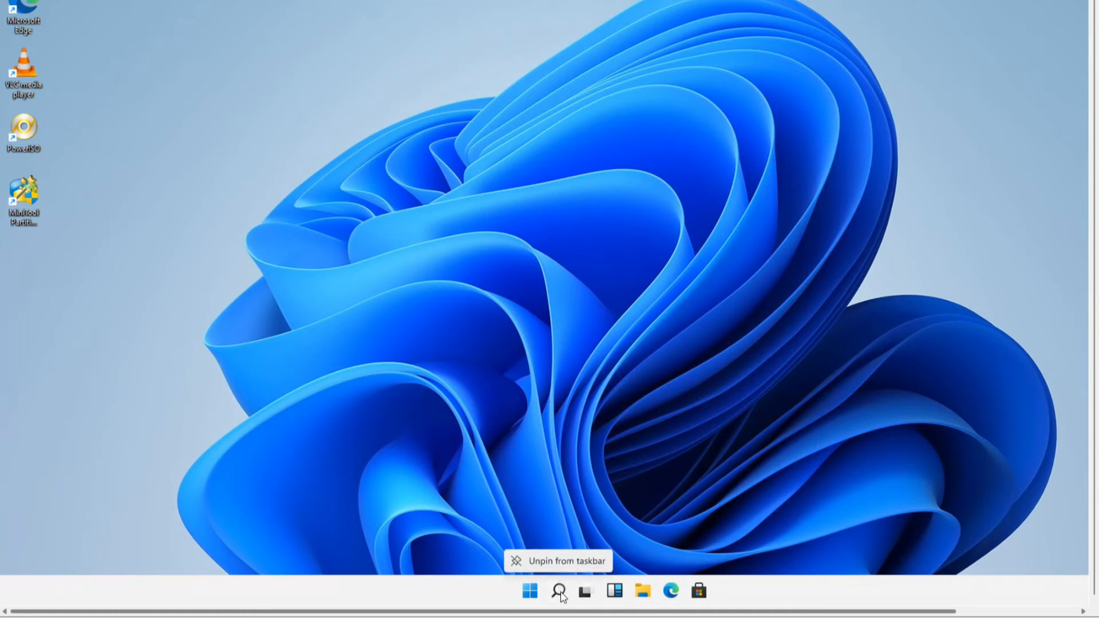
click(561, 592)
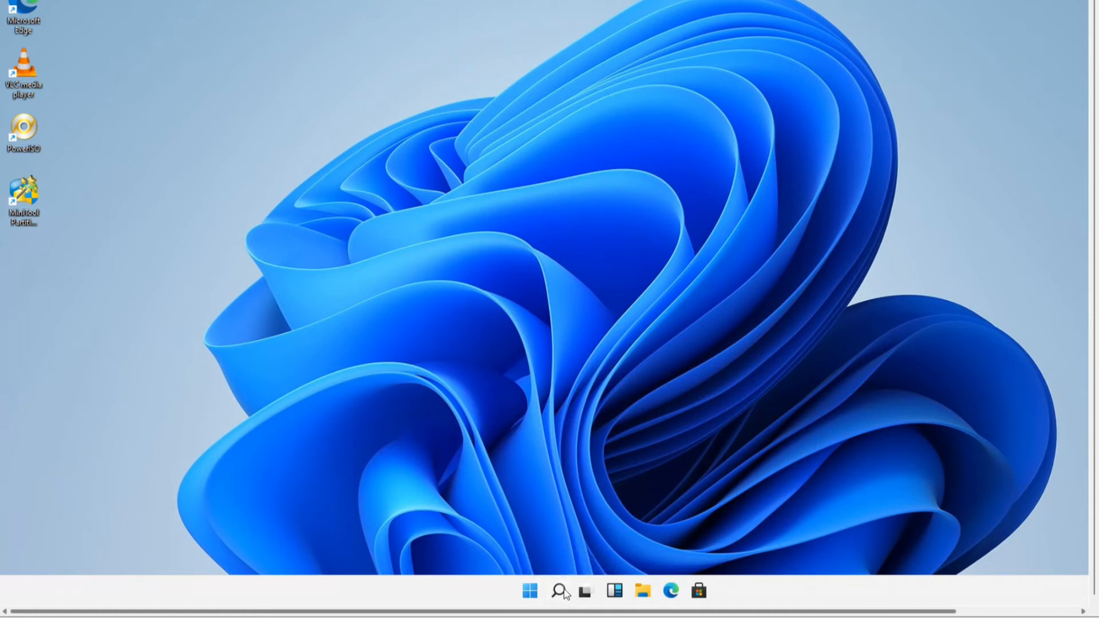
click(559, 591)
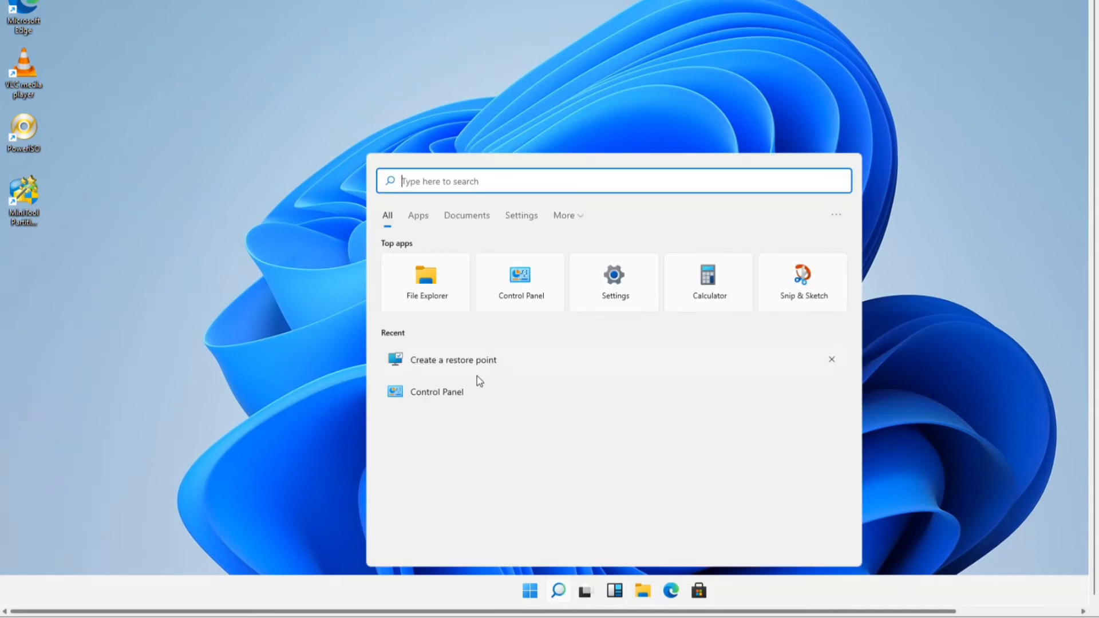
click(441, 395)
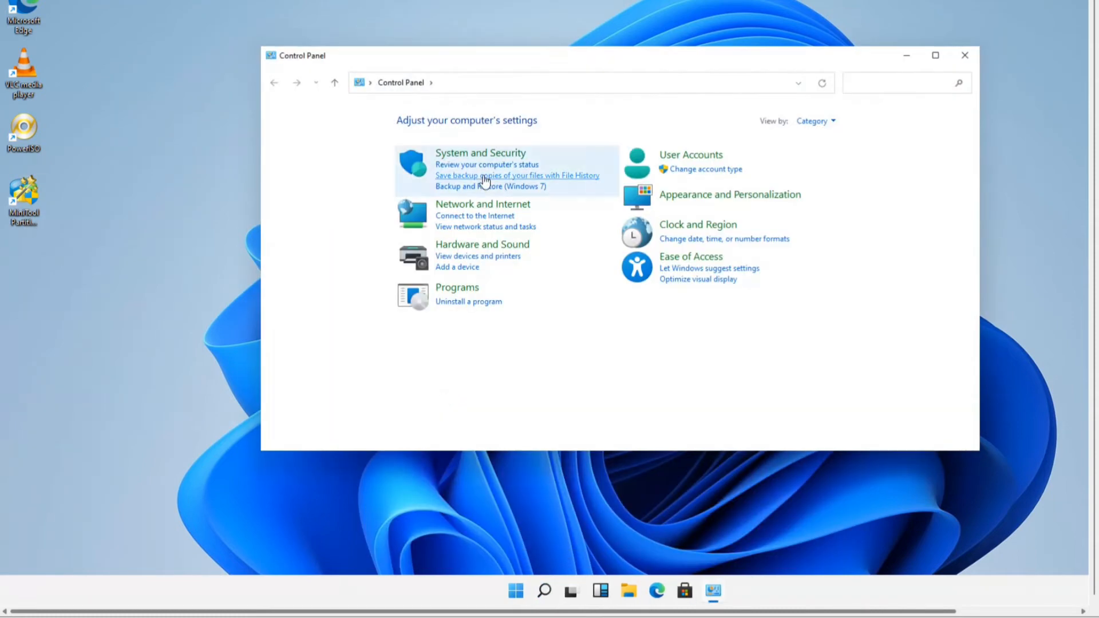
click(484, 155)
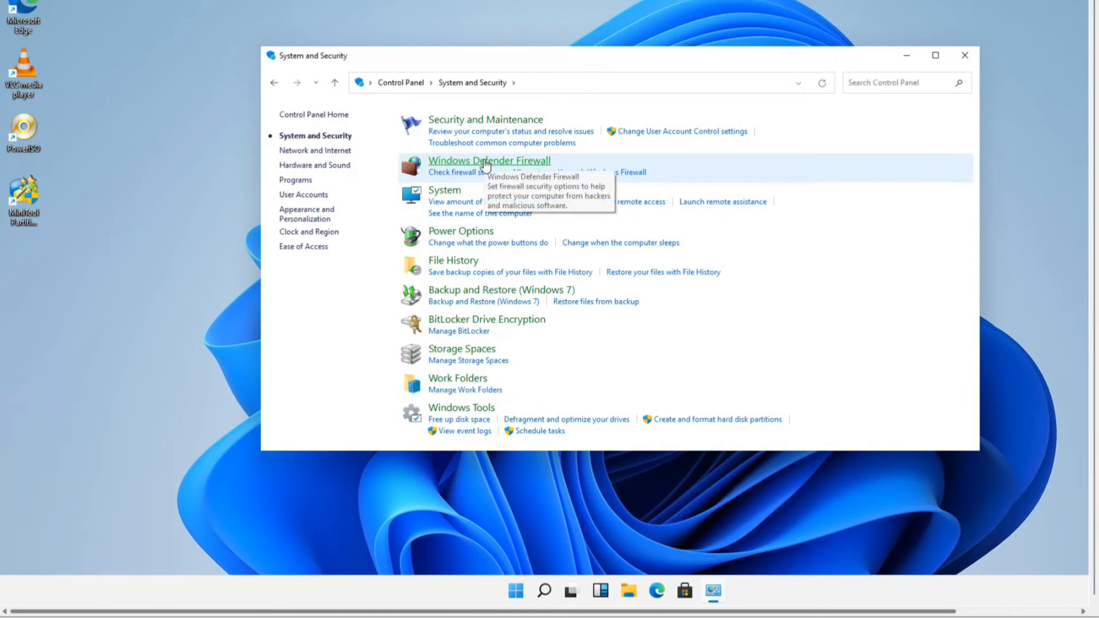
click(474, 293)
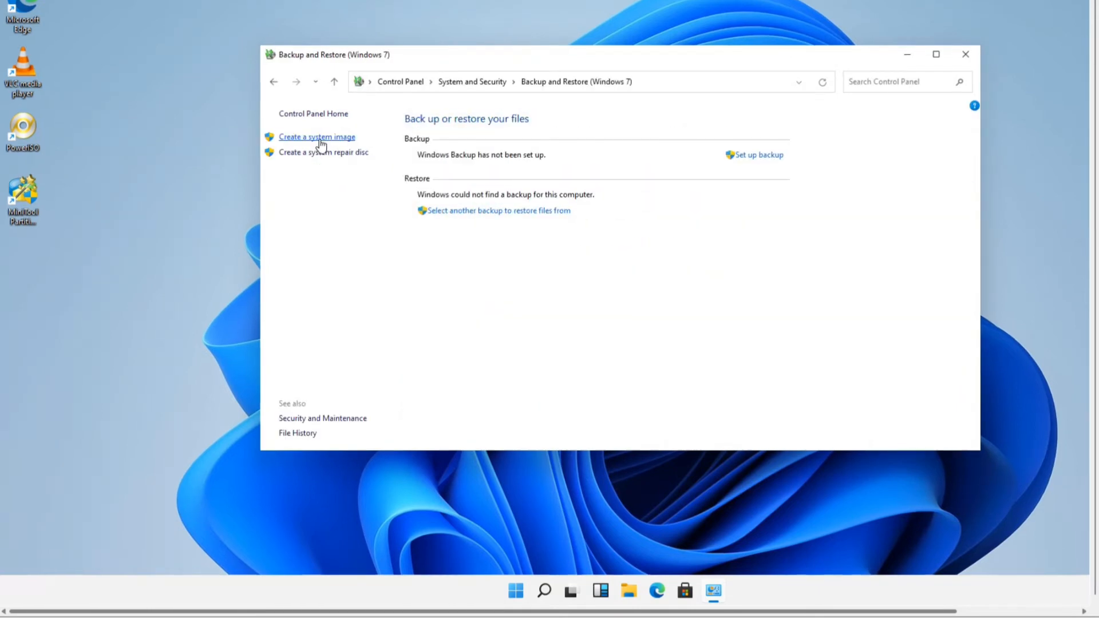
Start a system image backup of the System Reserved and C: drives to Local Disk (E:)
click(319, 138)
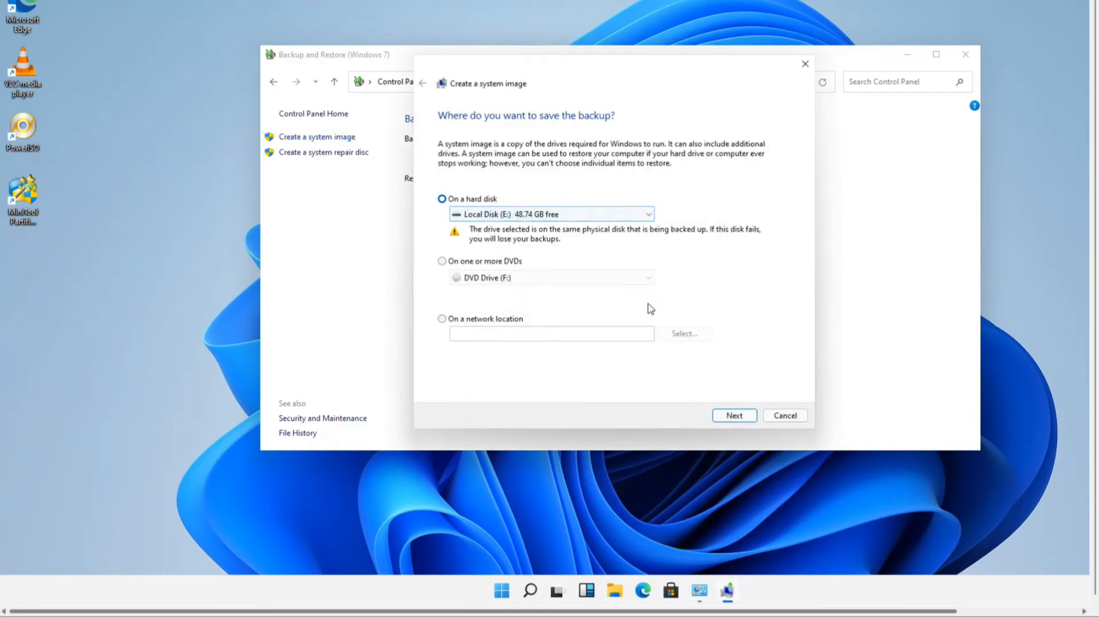
click(743, 420)
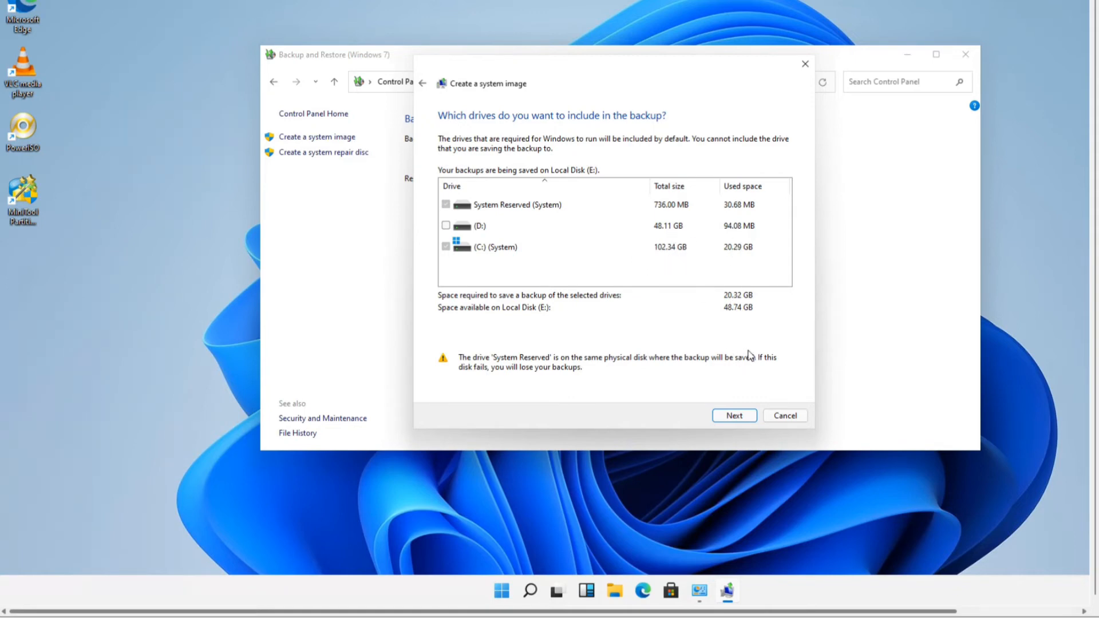
click(734, 416)
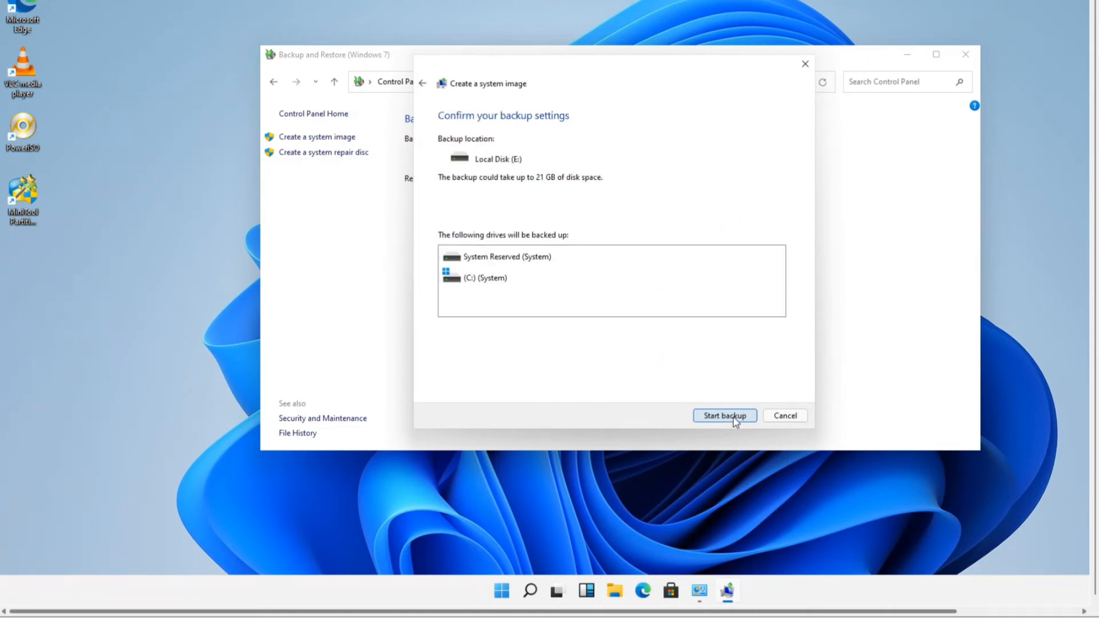
click(733, 416)
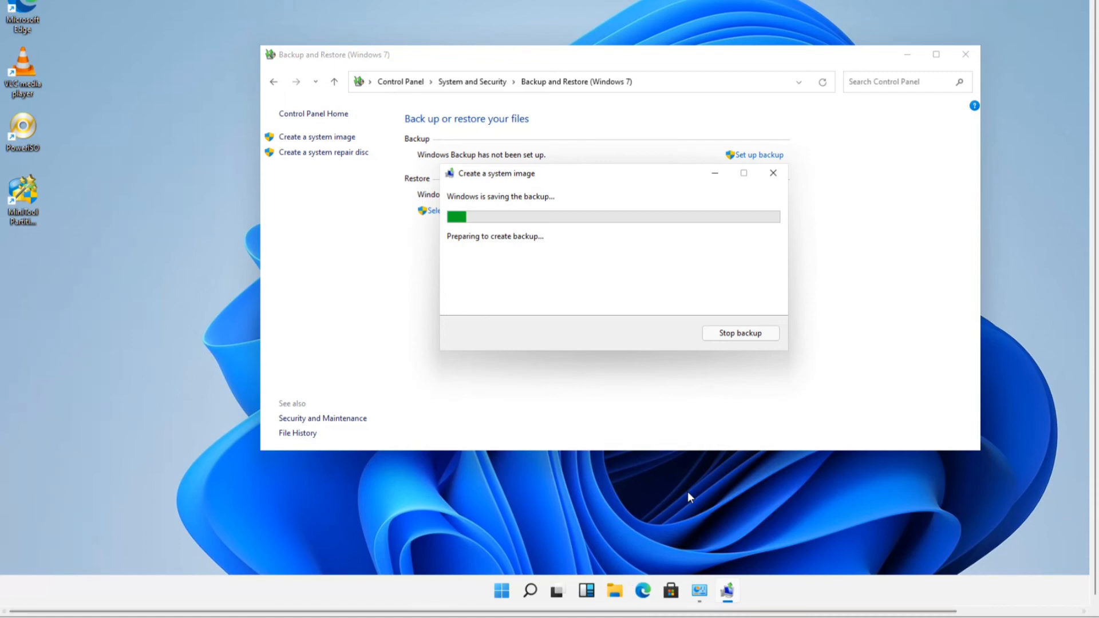
click(641, 617)
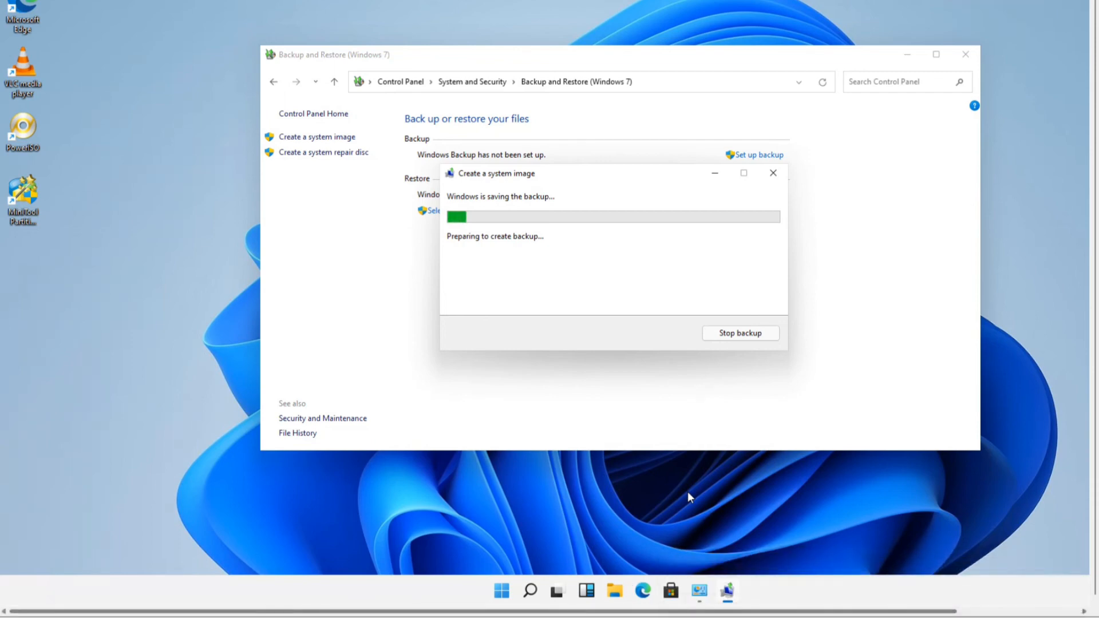